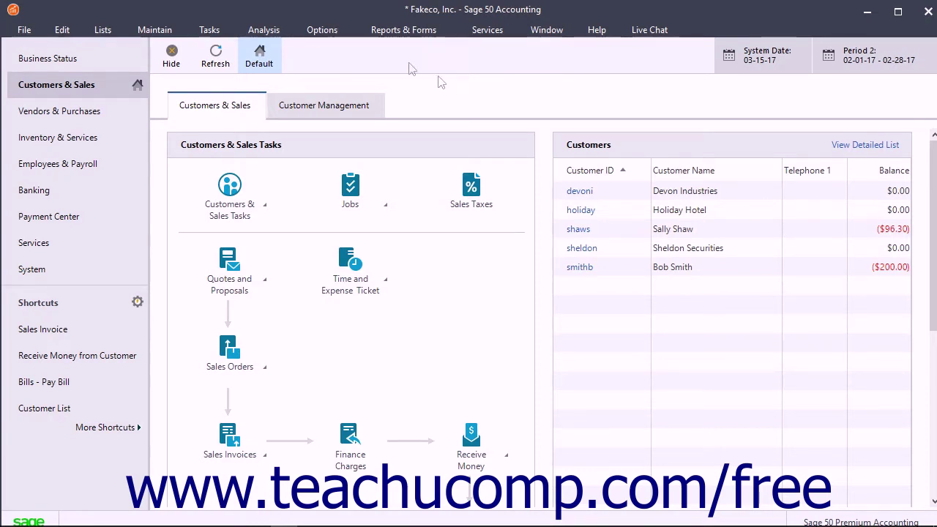
# Step: Open Account Reconciliation for 10200 Master Checking Account, statement dated 2/28/17
pyautogui.click(229, 32)
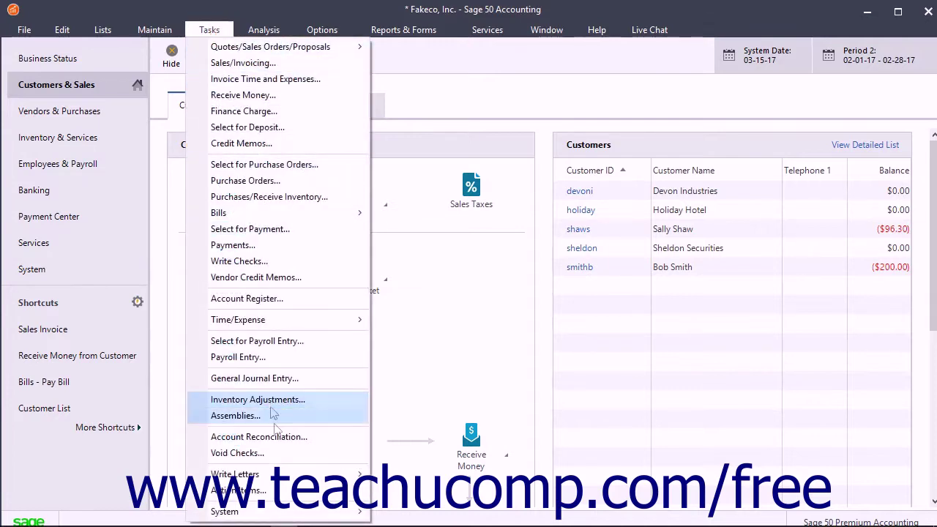
pyautogui.click(278, 438)
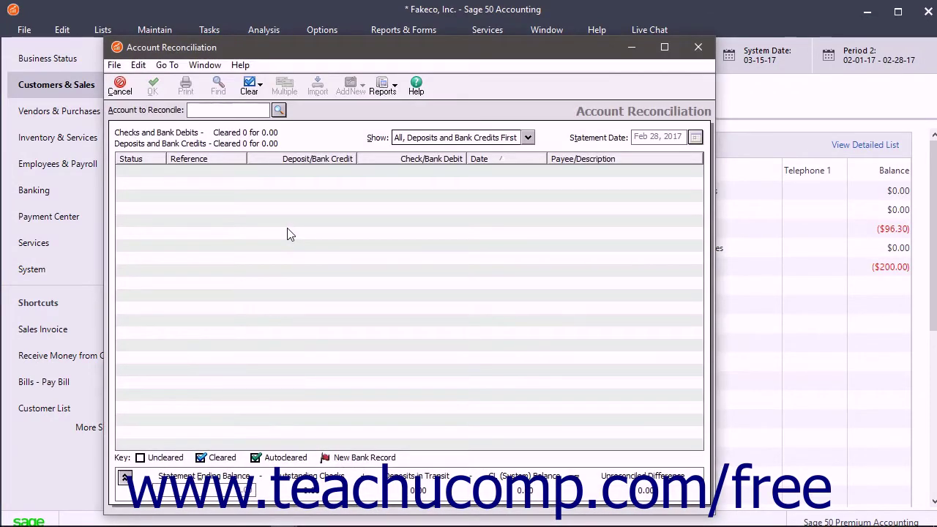
pyautogui.click(279, 109)
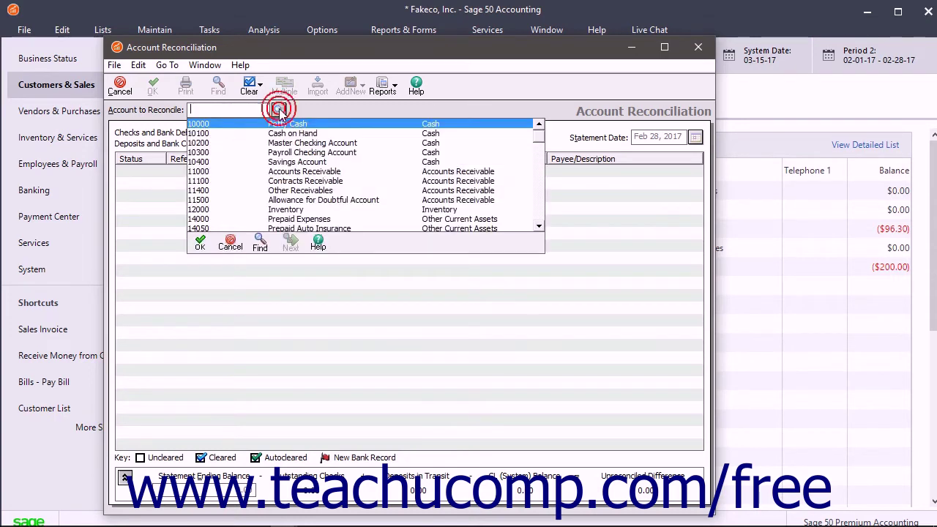
pyautogui.doubleClick(276, 143)
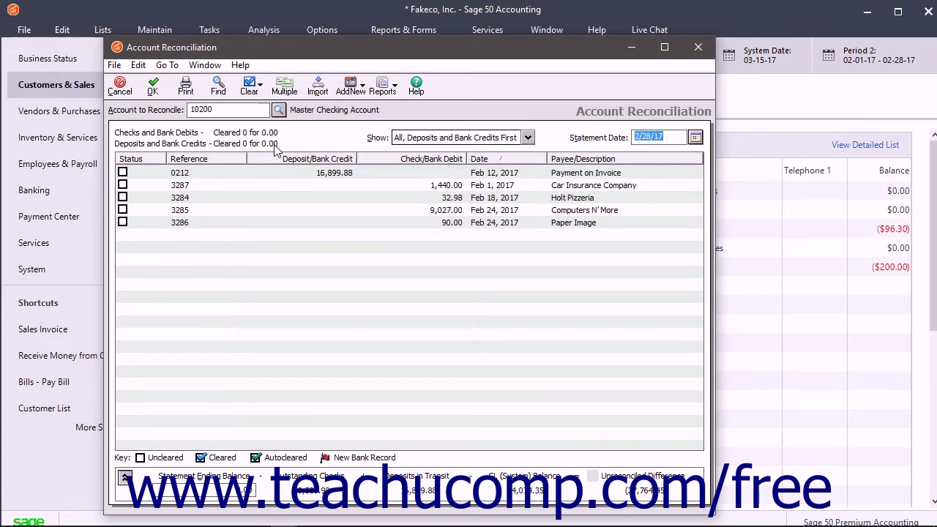
pyautogui.click(672, 137)
# Step: Keep the 2/28/17 statement date and enter a statement ending balance of 84787.35
pyautogui.click(216, 489)
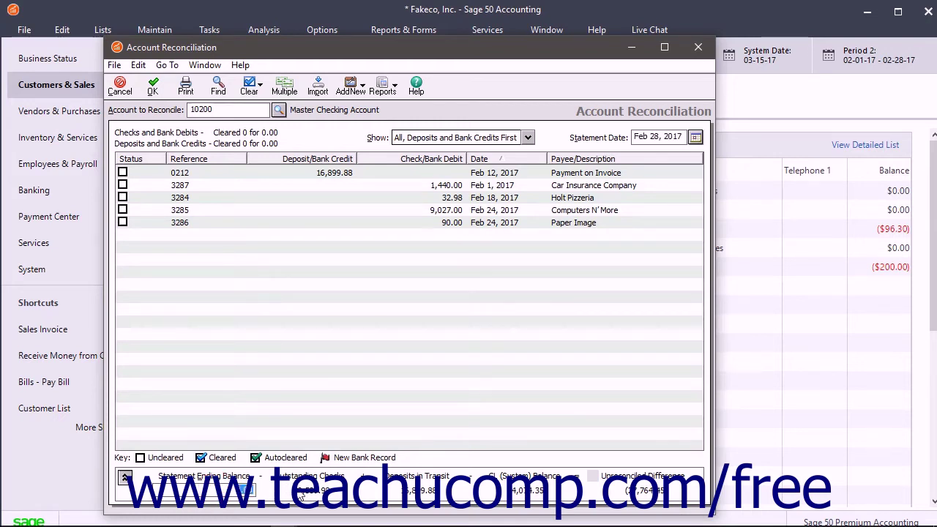
pyautogui.write('8')
pyautogui.write('4787.35')
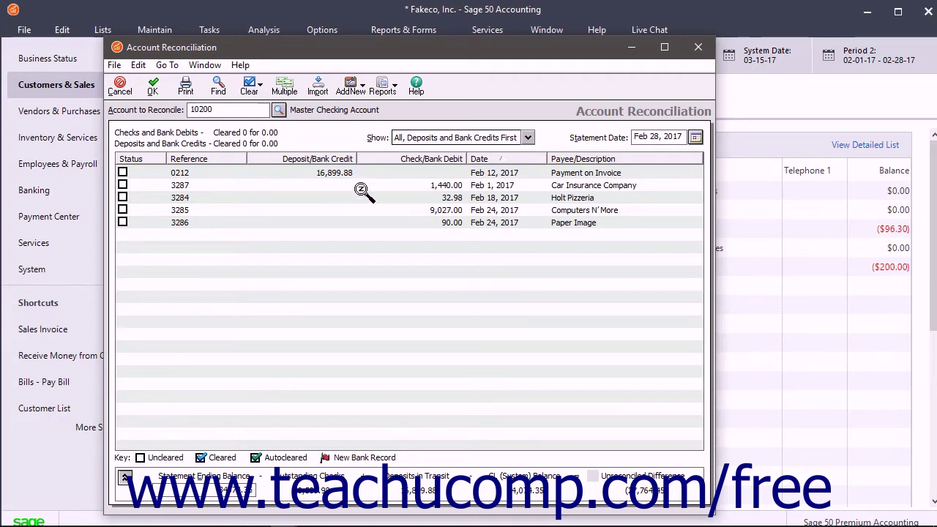
pyautogui.click(527, 139)
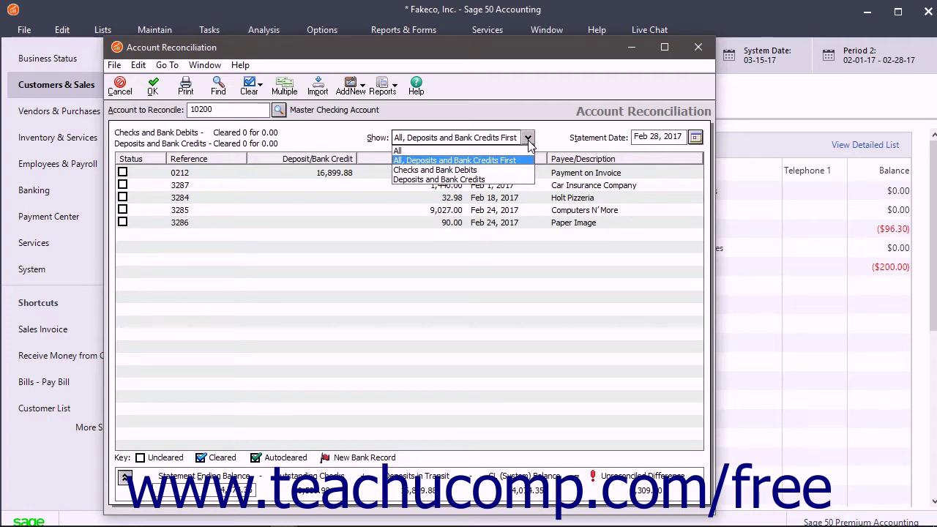
pyautogui.click(527, 141)
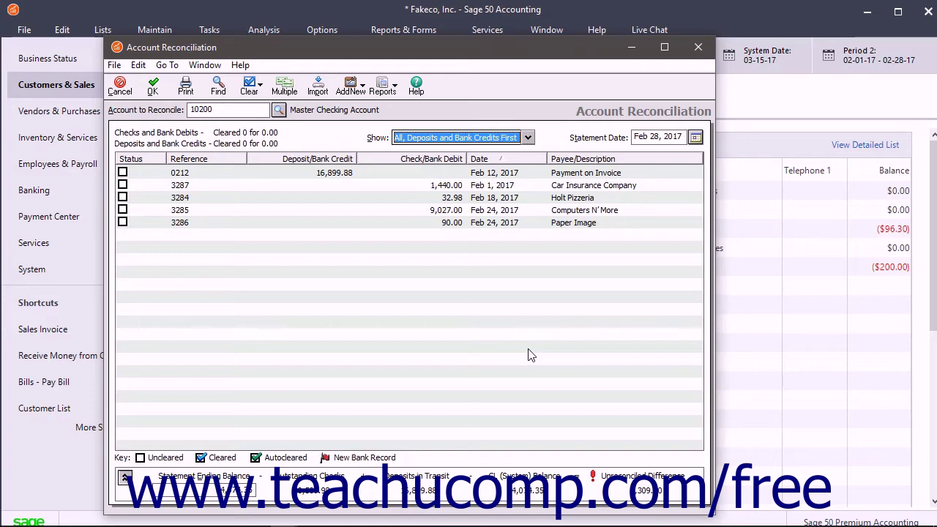
# Step: Expand the interest, charges and balance details and clear deposit 0212 for 16,899.88
pyautogui.click(125, 477)
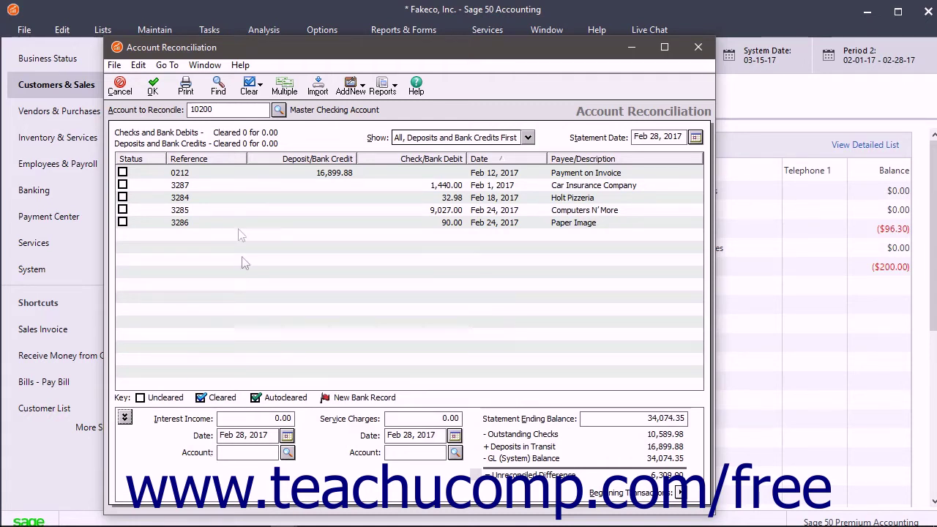
pyautogui.click(123, 173)
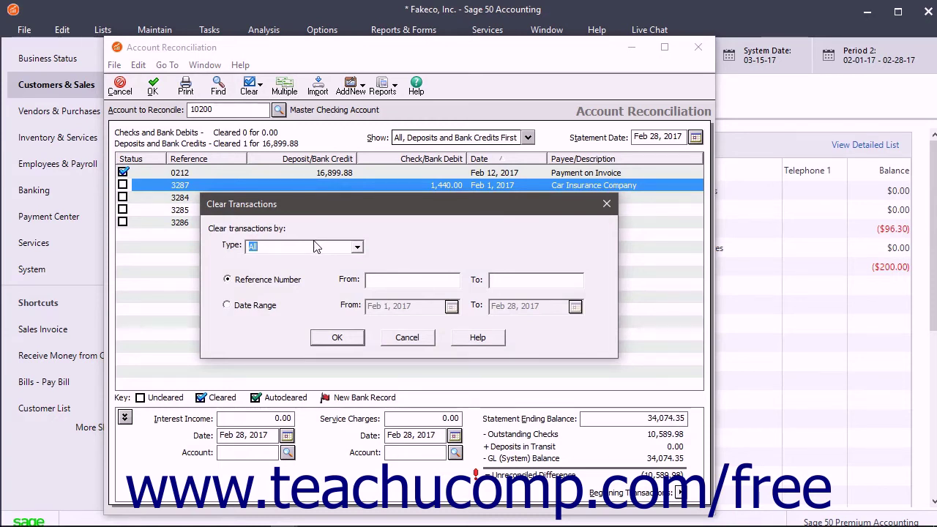
pyautogui.click(357, 246)
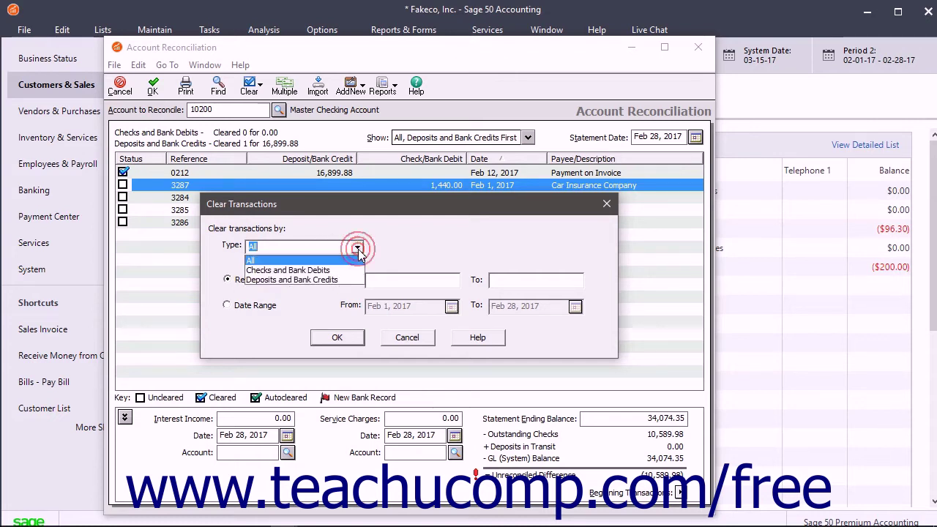
pyautogui.click(358, 249)
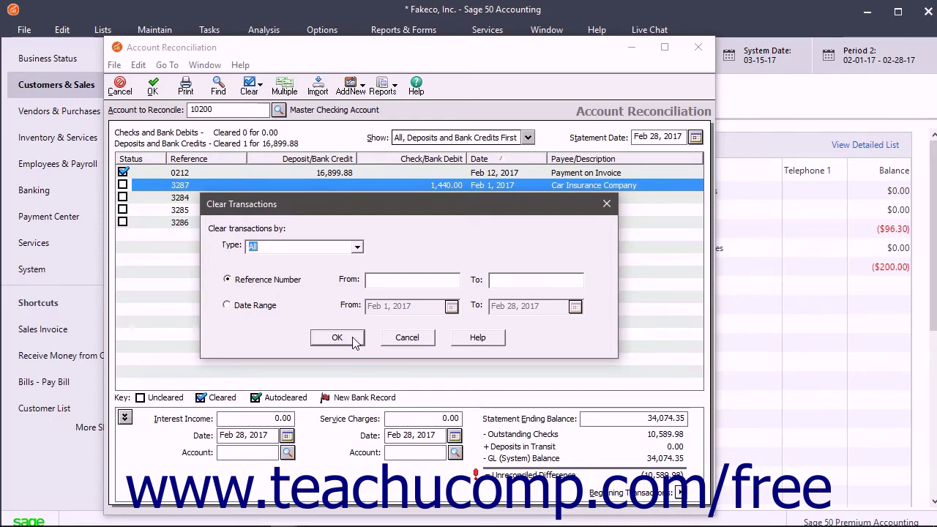
pyautogui.click(407, 339)
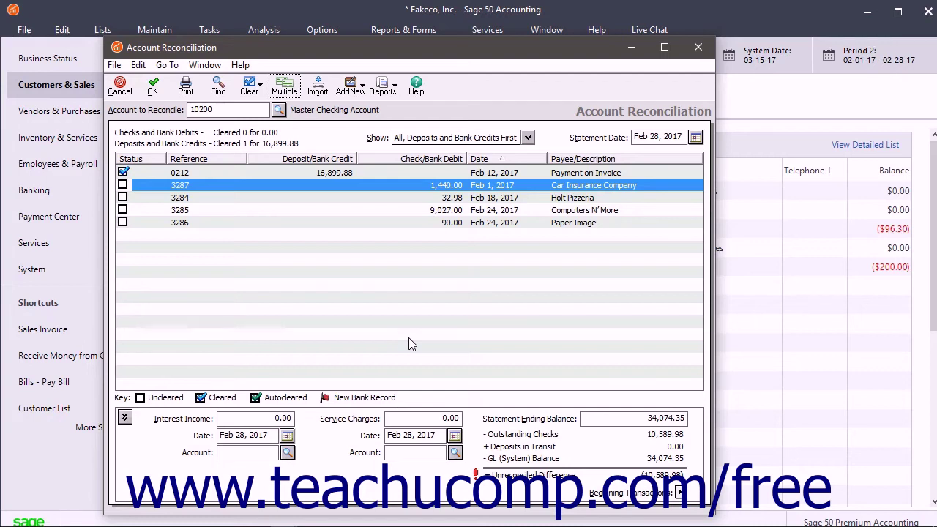
# Step: Start a bank statement import, saving changes and passing the welcome page
pyautogui.click(318, 86)
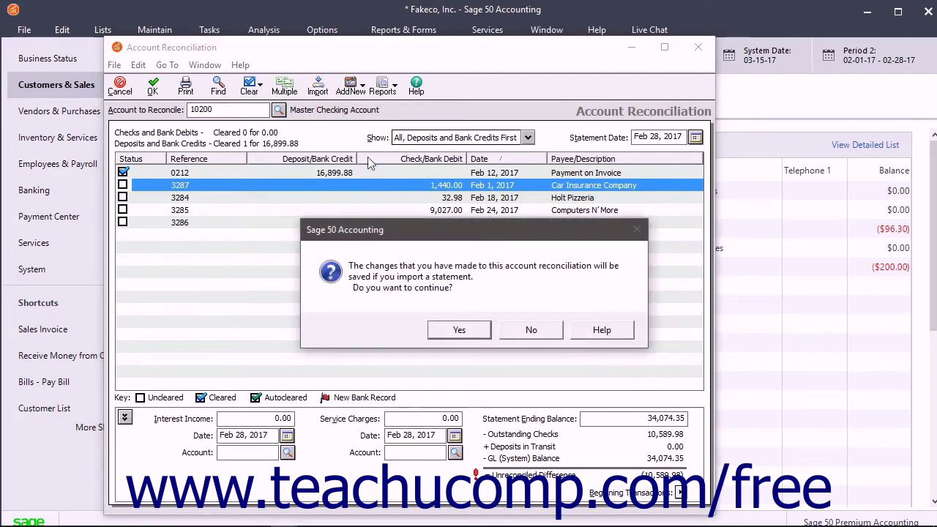
pyautogui.click(459, 330)
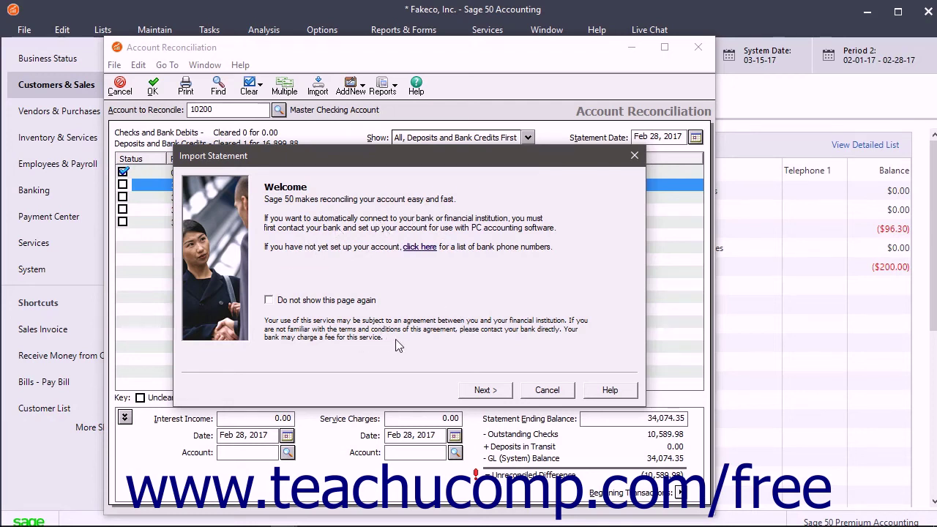
pyautogui.click(493, 390)
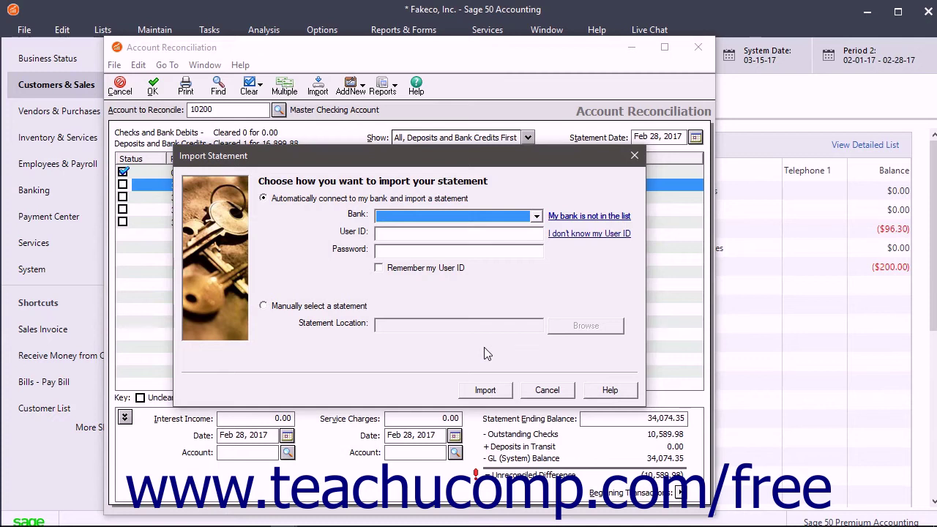
# Step: Choose 'Manually select a statement', close the file browser unchosen, and cancel the import
pyautogui.click(264, 199)
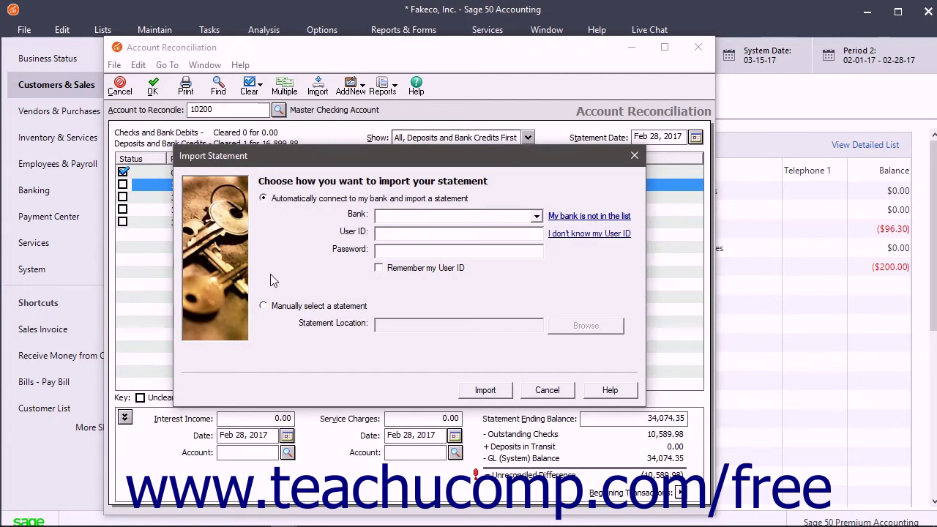
pyautogui.click(369, 216)
pyautogui.click(276, 311)
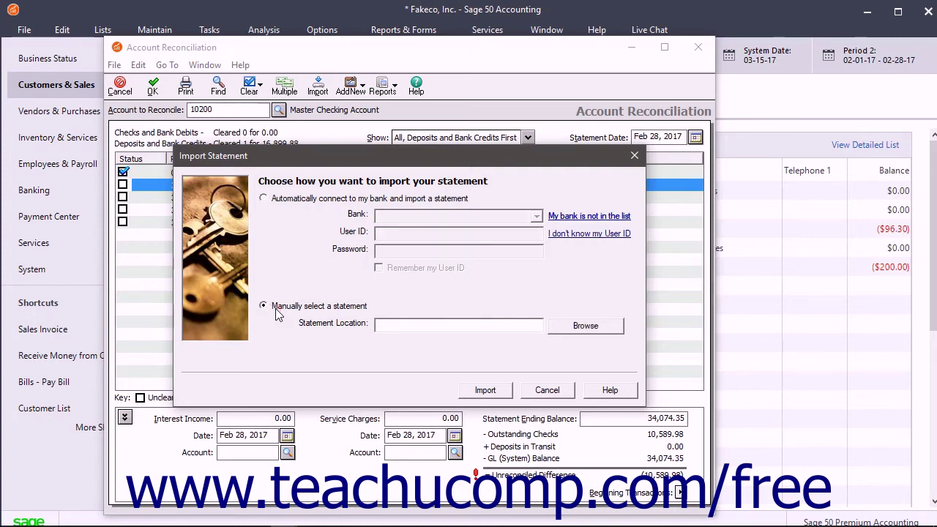
pyautogui.click(576, 330)
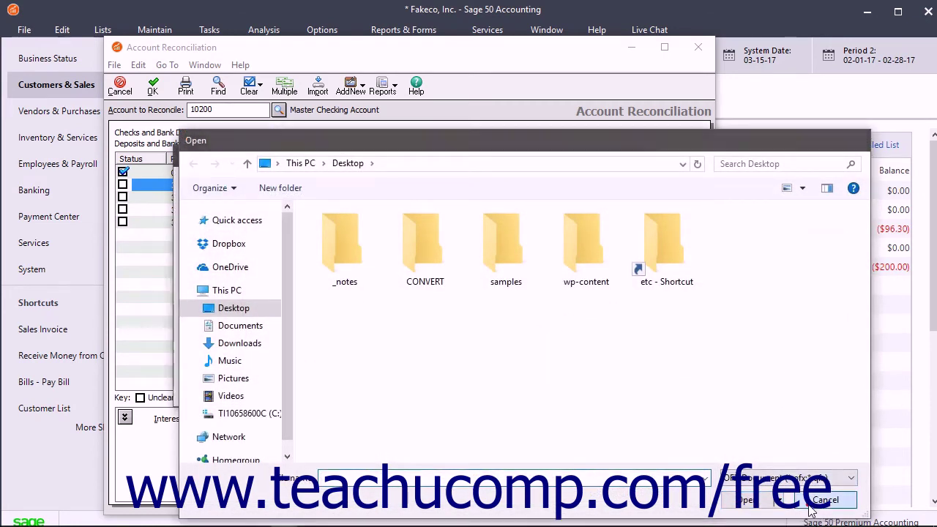
pyautogui.press('Escape')
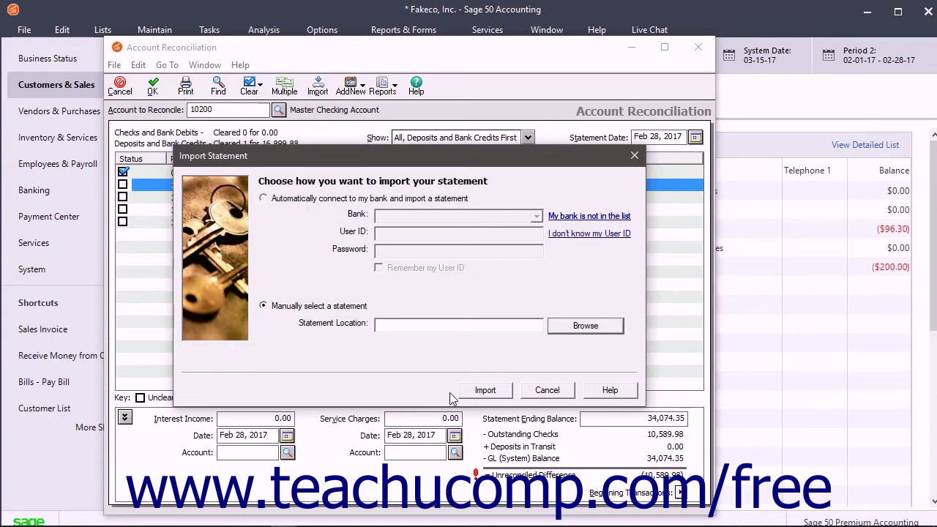
pyautogui.click(543, 390)
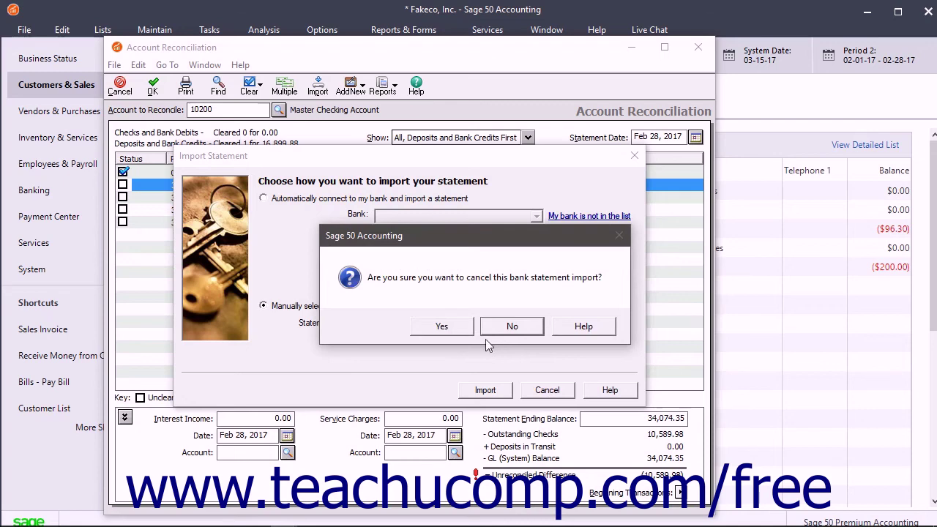
# Step: Confirm cancelling the import, then Clear All five transactions so outstanding checks reach zero
pyautogui.click(464, 329)
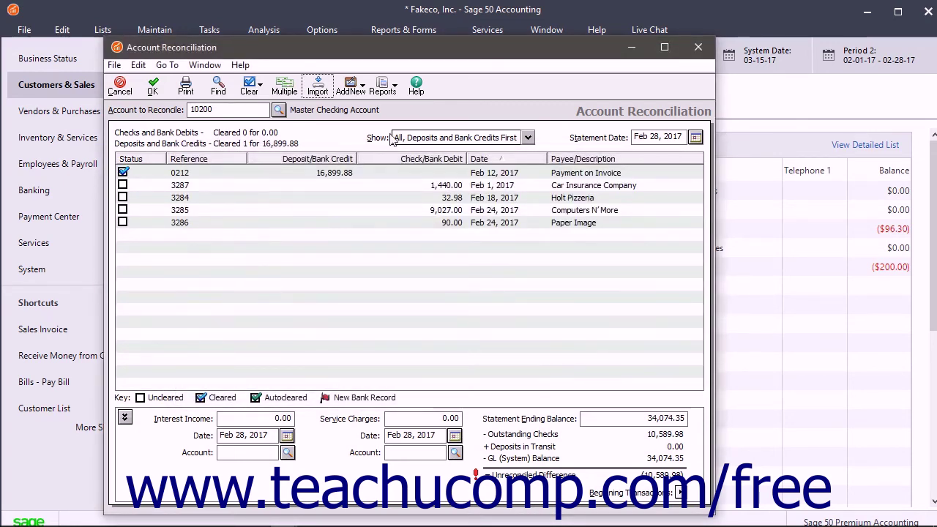
pyautogui.click(391, 96)
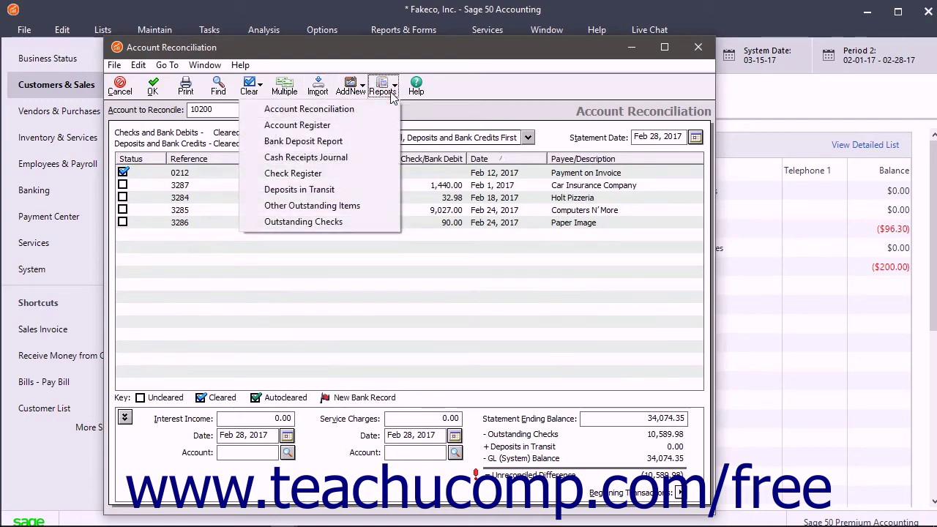
pyautogui.click(426, 119)
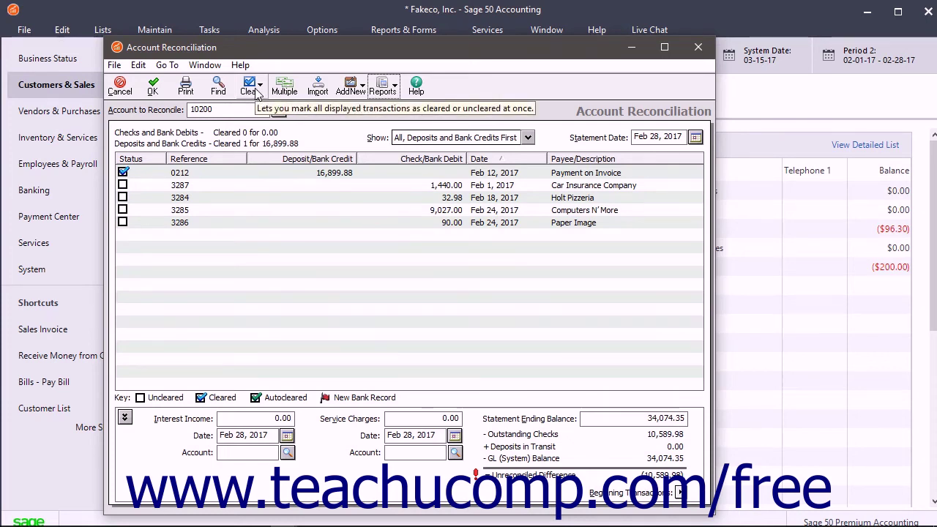
pyautogui.click(258, 88)
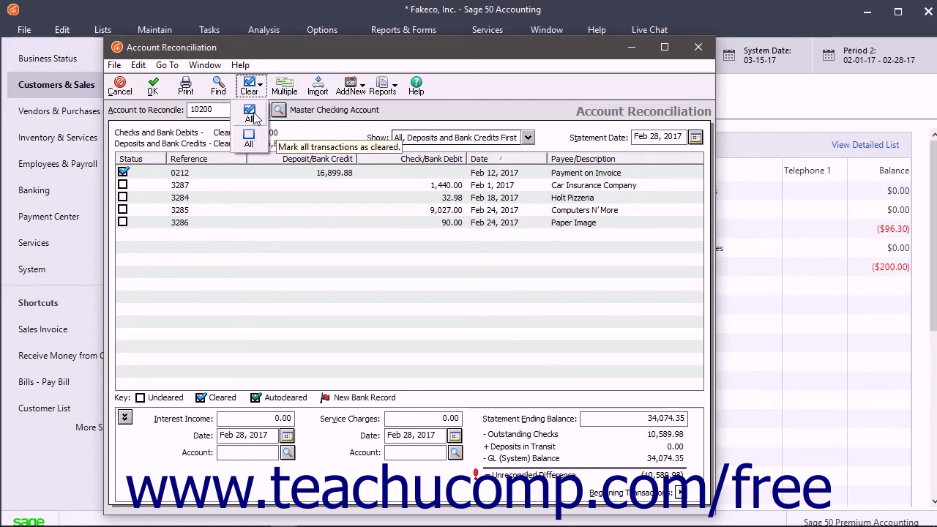
pyautogui.click(256, 117)
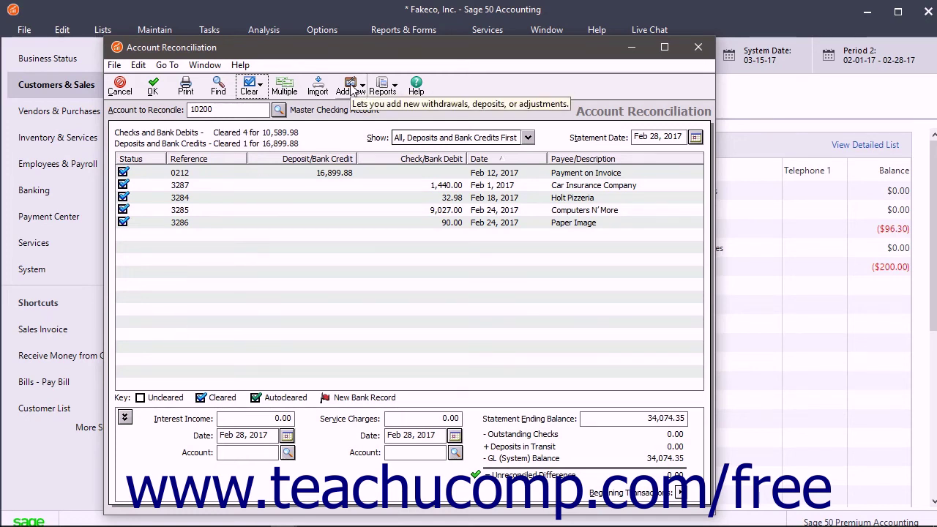
# Step: Open the Beginning Transactions window for account 10200 as of Feb 28, 2017
pyautogui.click(352, 88)
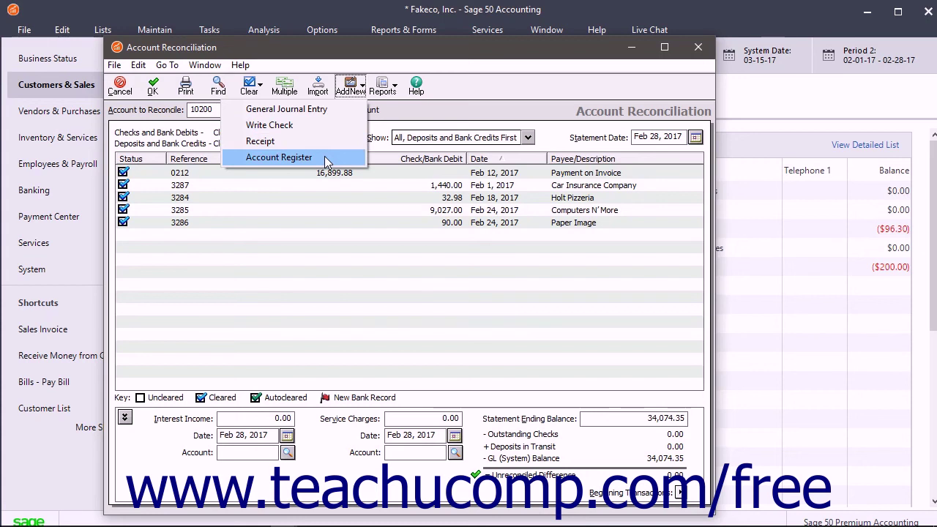
pyautogui.click(442, 120)
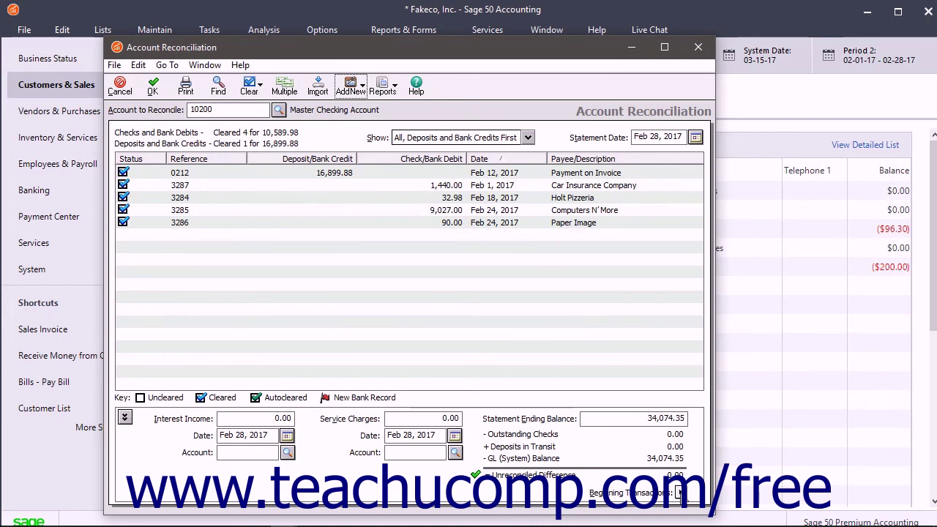
pyautogui.click(679, 494)
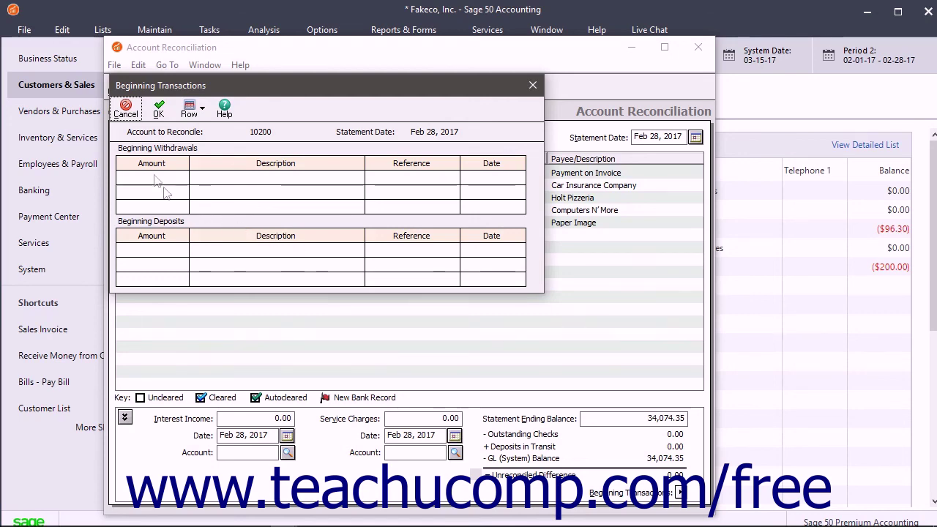
# Step: Cancel the empty Beginning Transactions window to return to the cleared reconciliation
pyautogui.click(127, 110)
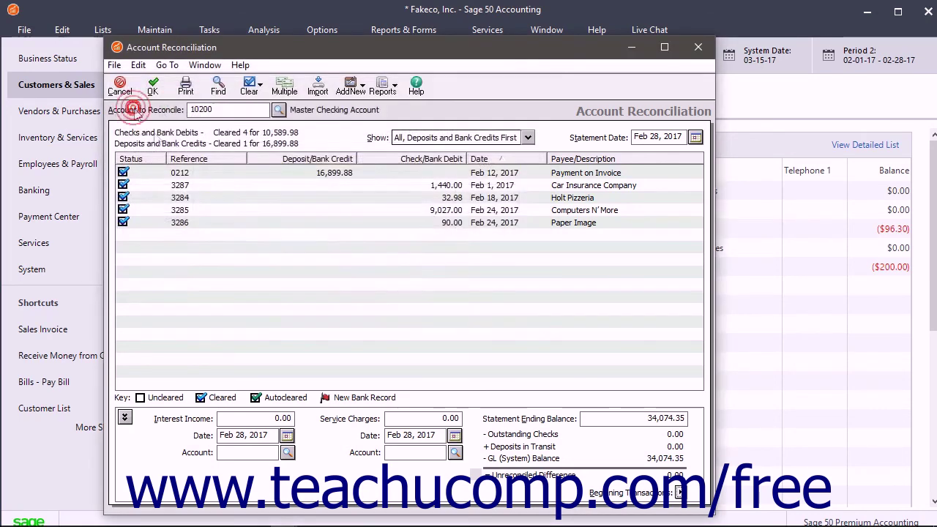